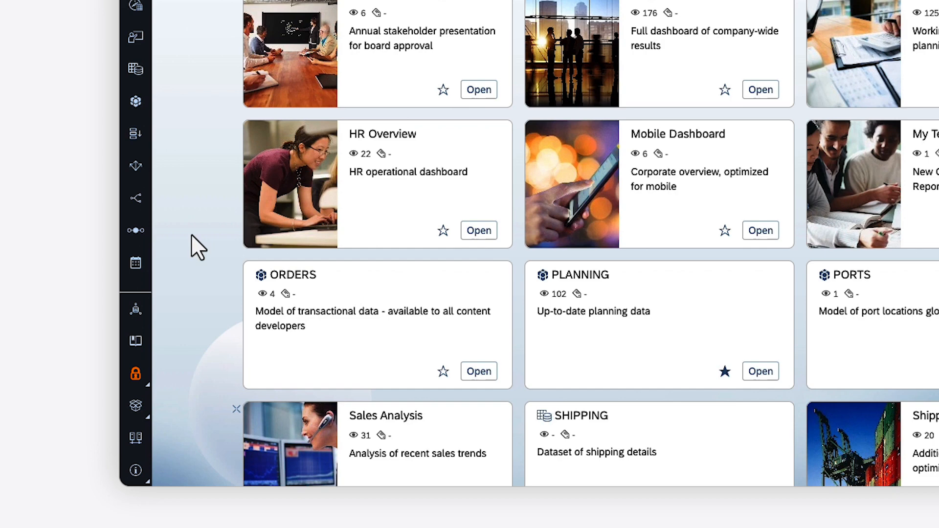
Open the Security menu from the left navigation bar.
click(136, 374)
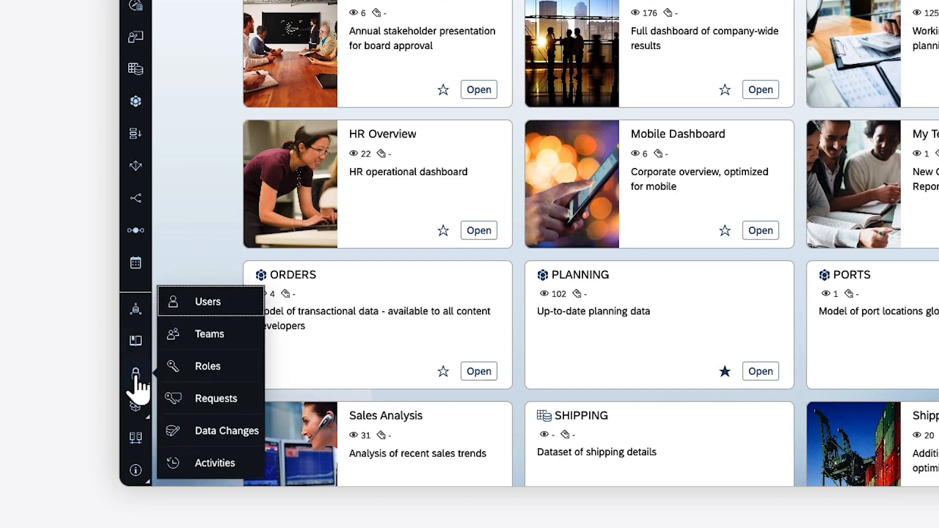
Go to the Roles page and scroll down to the Planning Standard roles.
click(209, 368)
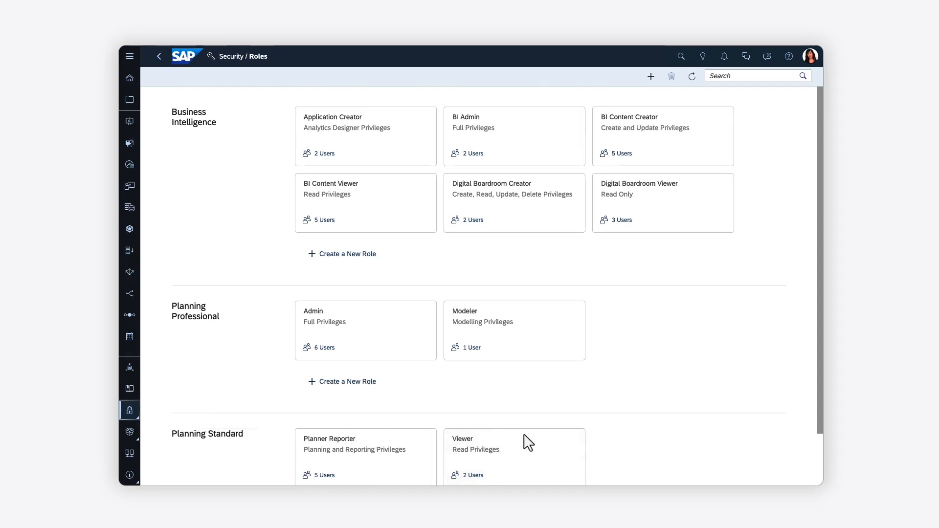
scroll(821, 457, down, 2)
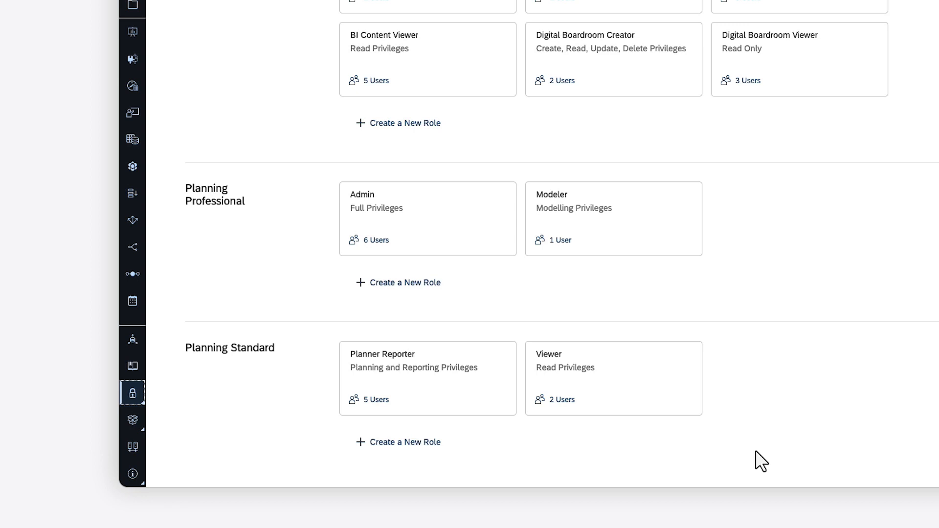
Create a Planning Standard role named Planner_Restricted from the Planner Reporter template.
click(402, 442)
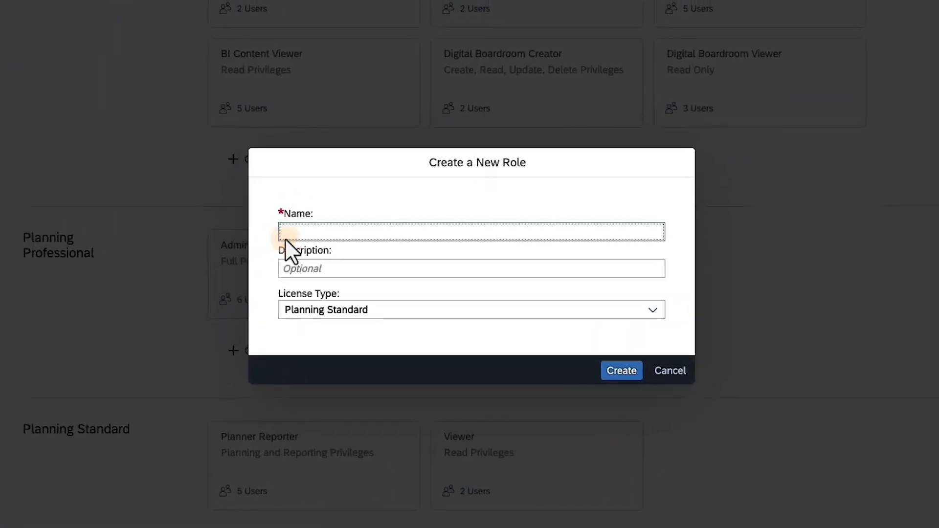
text(Planner_Restricted)
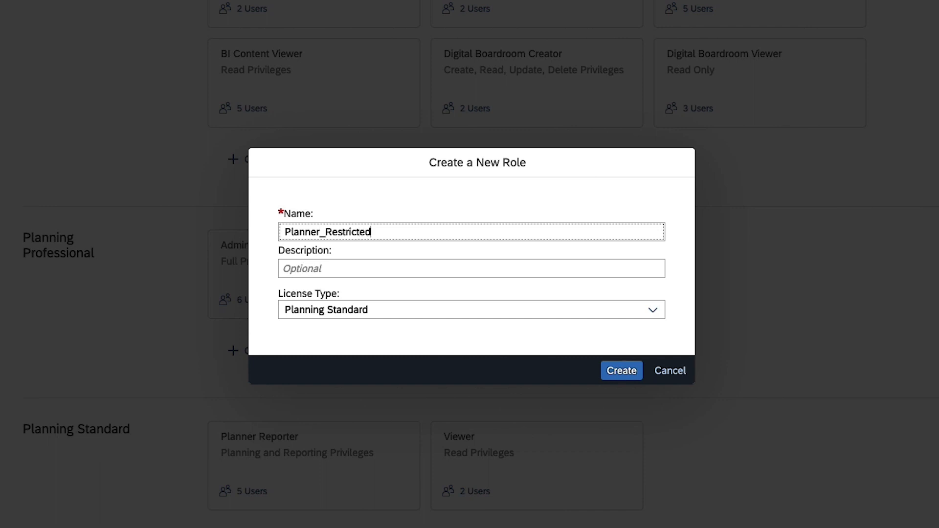
click(625, 374)
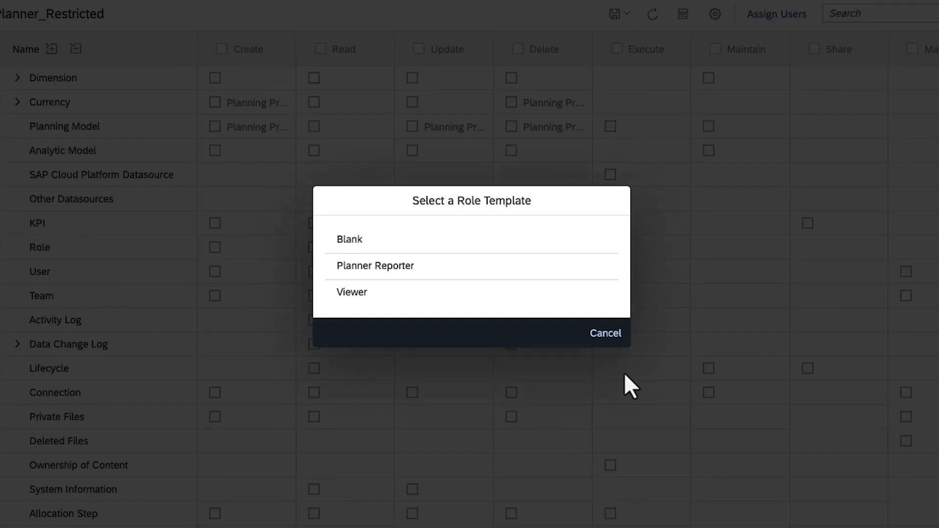
click(374, 270)
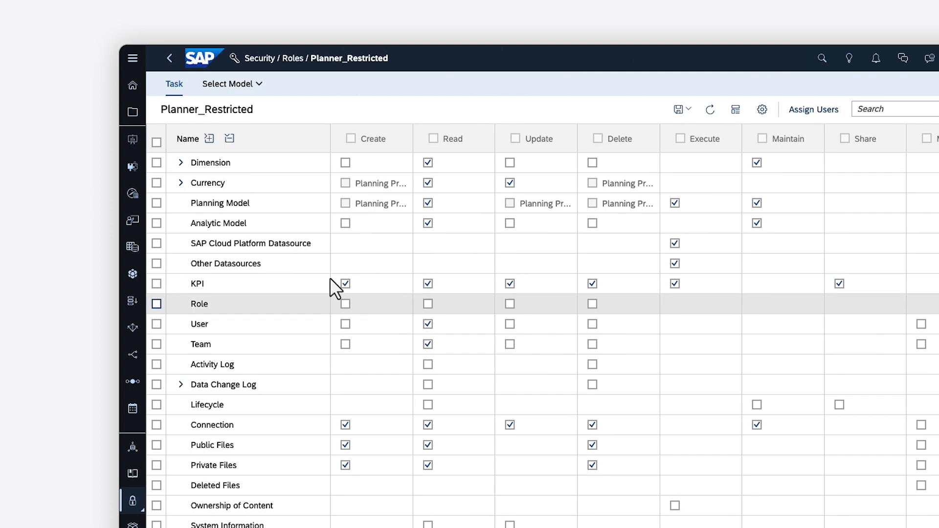
Expand Currency in the permissions table to list its six currency models.
click(181, 182)
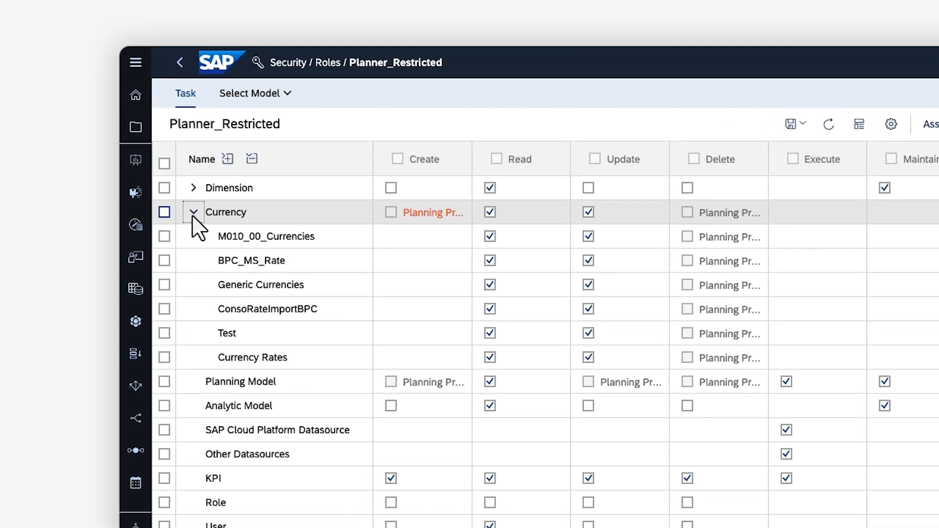
Add the PLANNING model to Planner_Restricted's data access and open its Role Configuration.
click(287, 96)
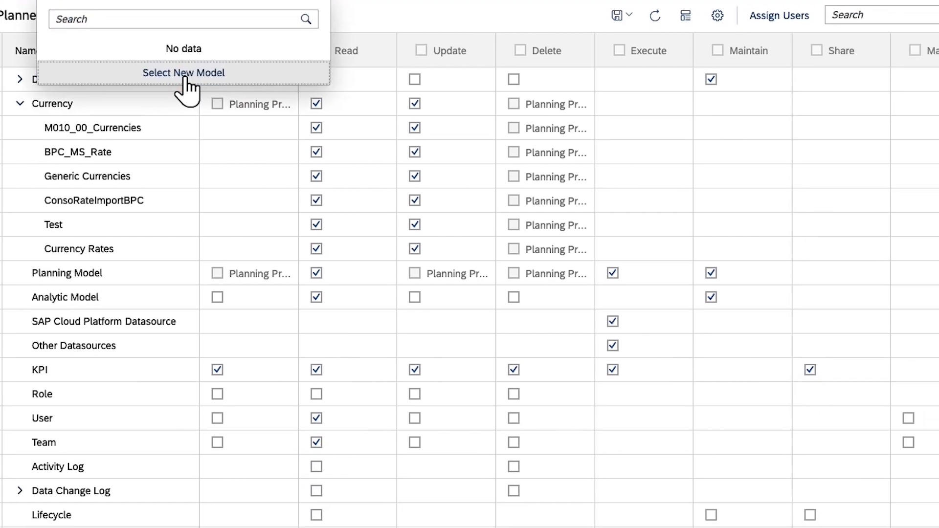
click(185, 73)
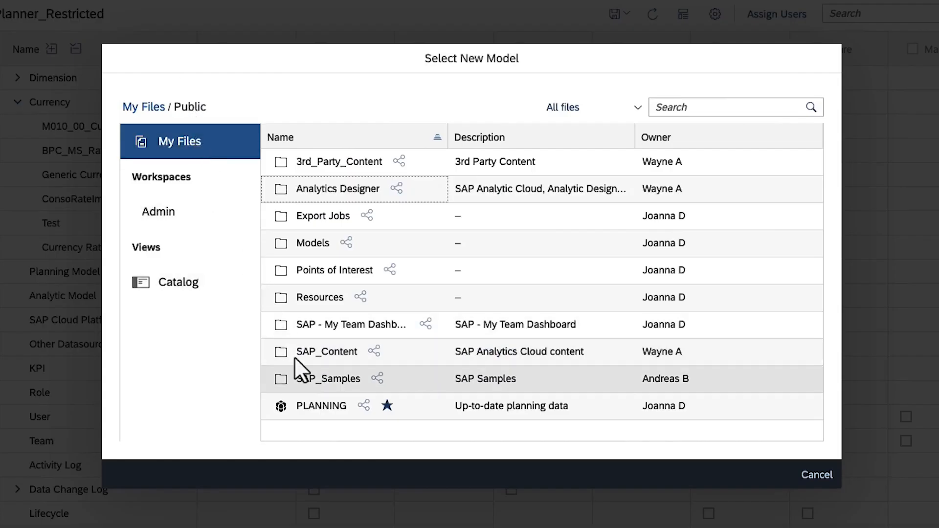
click(319, 408)
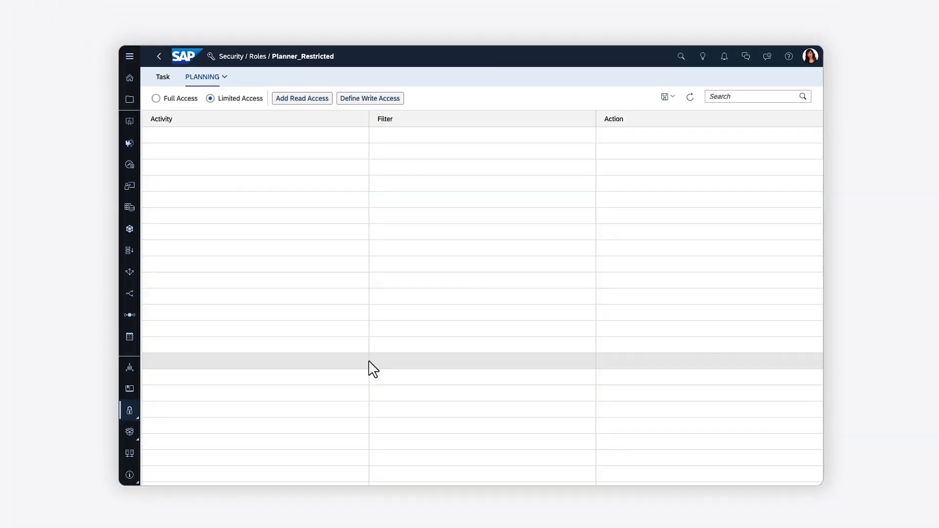
click(164, 79)
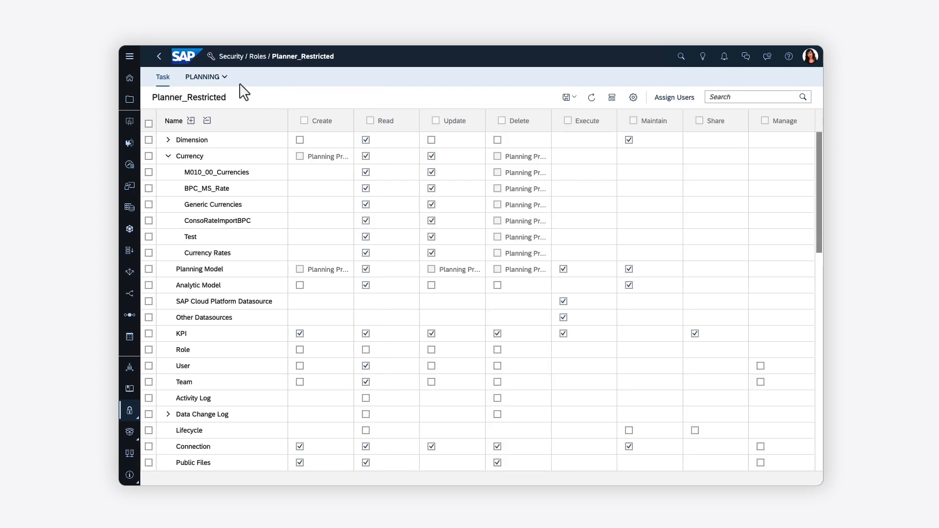
click(633, 97)
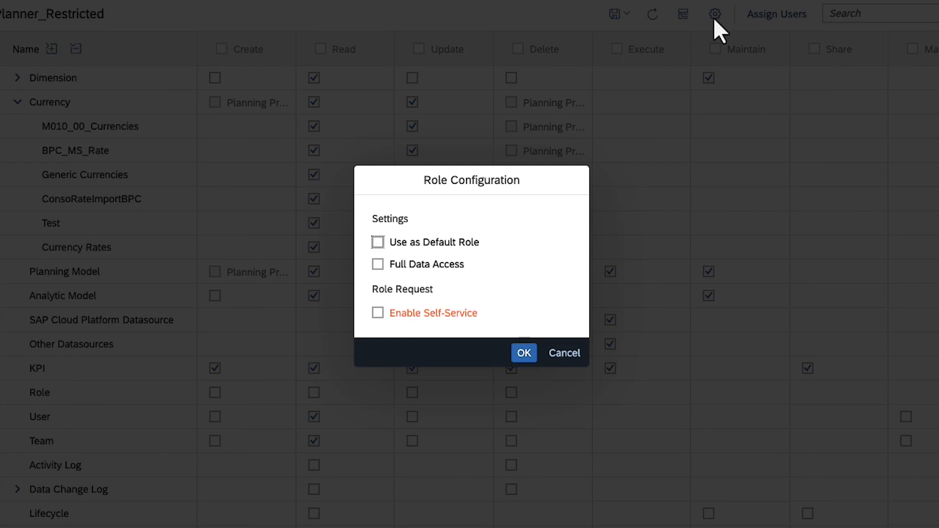
Remove Currency Update and Allocation Step and Allocation Process Create rights from Planner_Restricted.
click(565, 353)
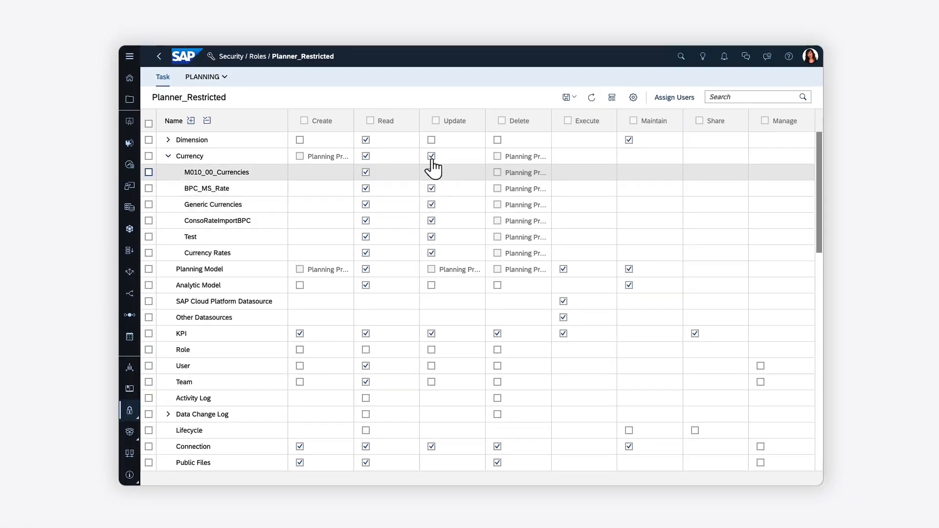
click(431, 157)
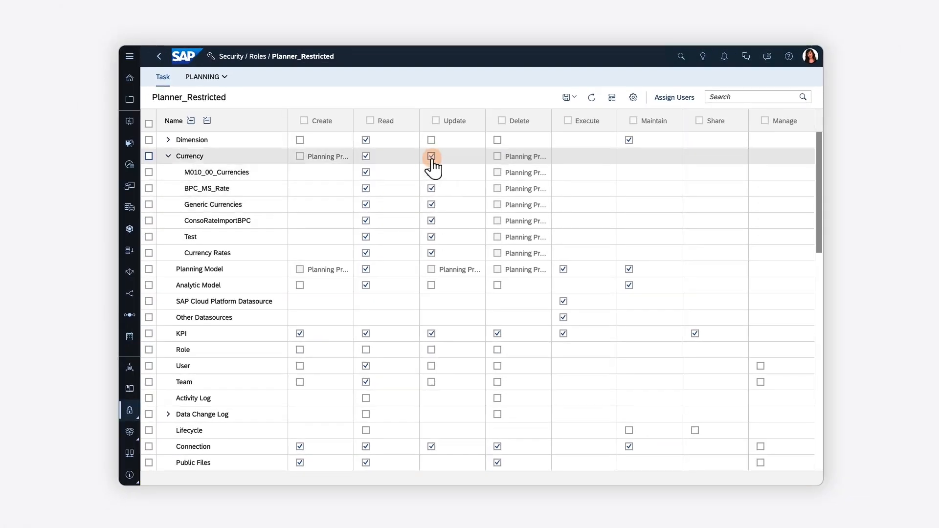
click(820, 433)
click(300, 253)
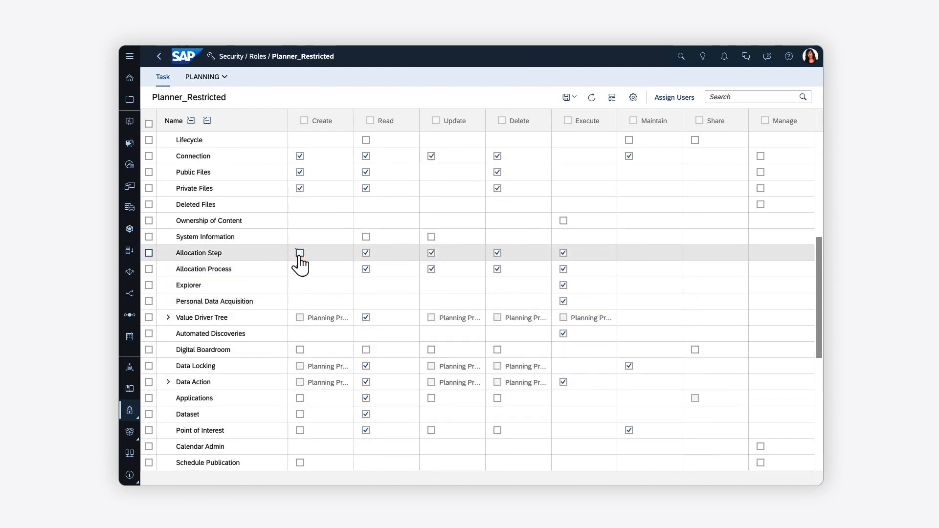
click(300, 269)
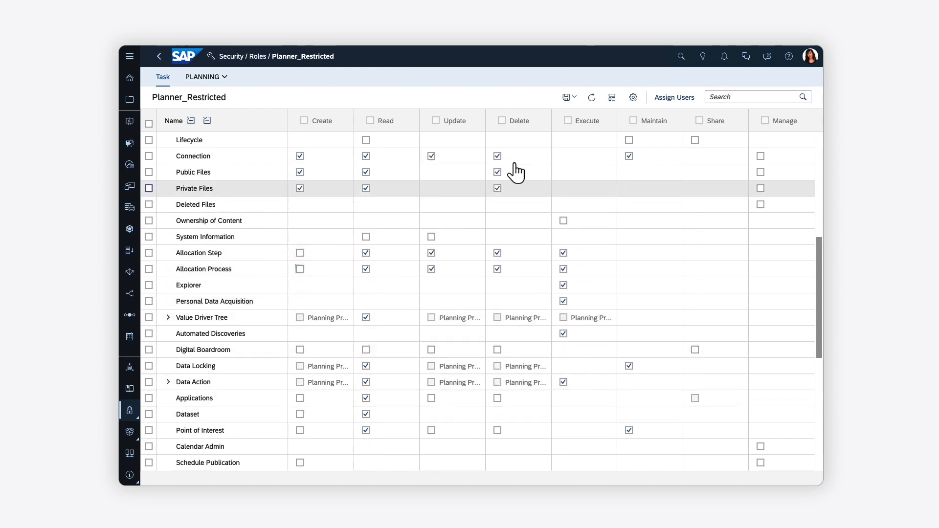
Save the Planner_Restricted role and bring up its Assign Users list.
click(571, 99)
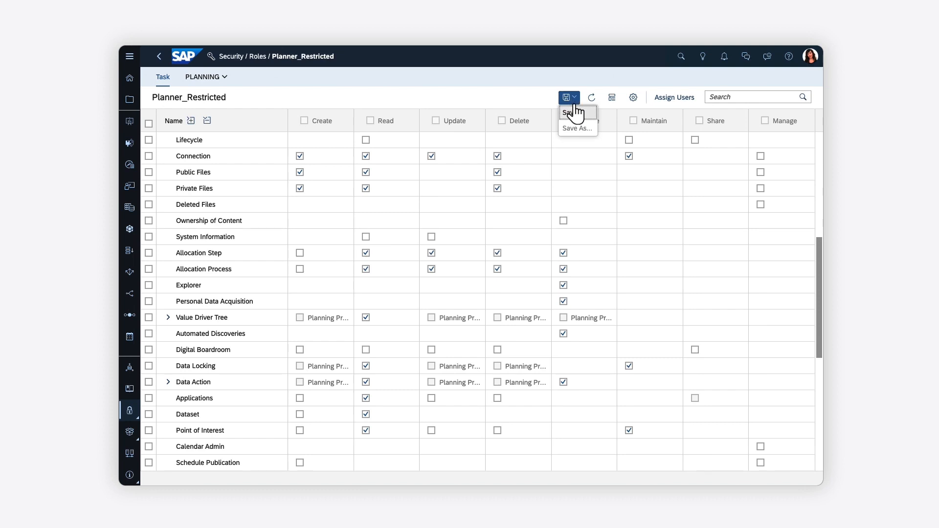
click(575, 112)
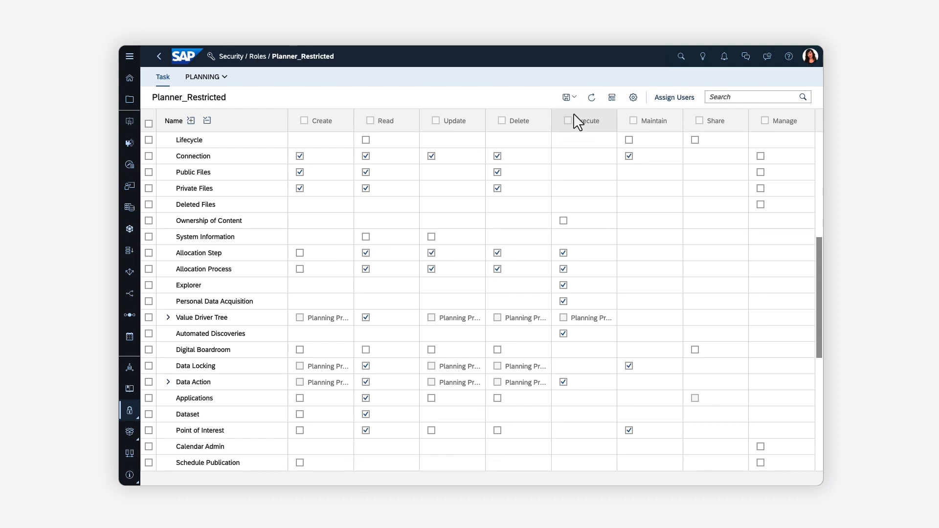
click(674, 100)
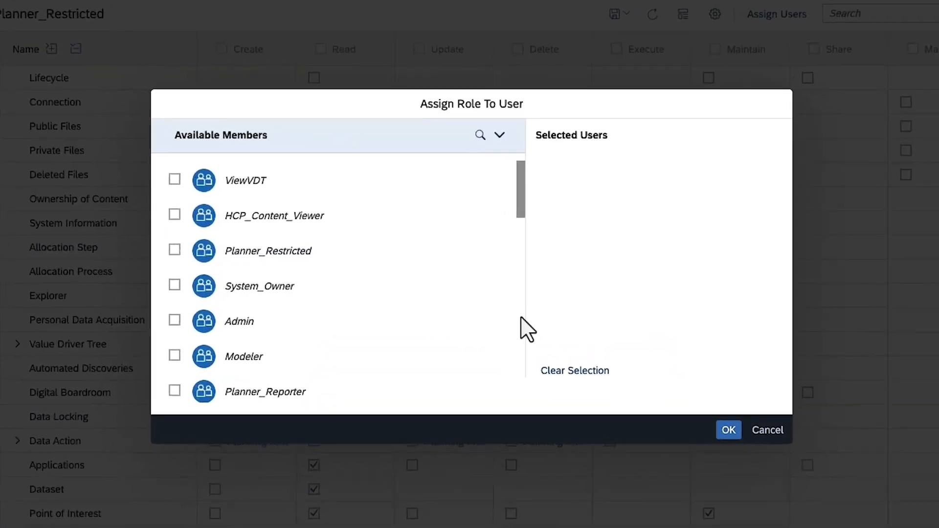
Cancel the Assign Role To User dialog without assigning anyone and reopen Security.
scroll(505, 300, down, 3)
click(521, 318)
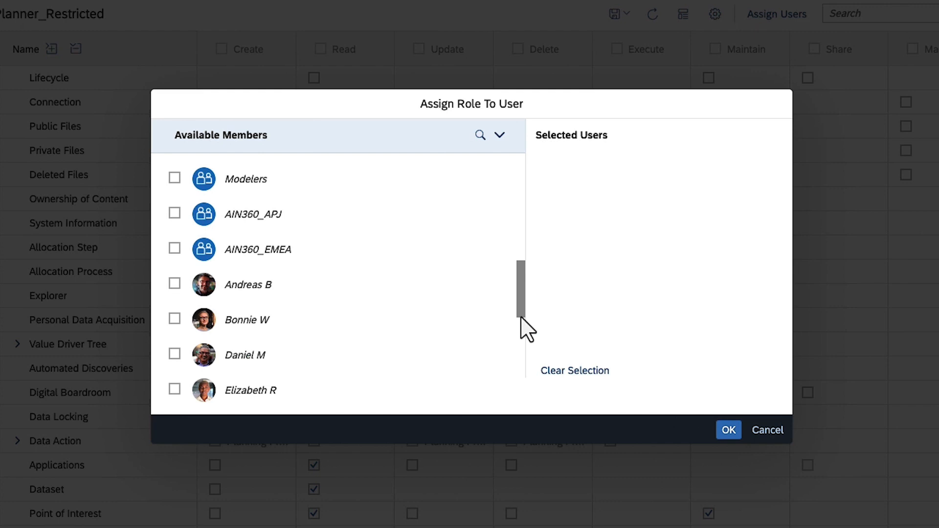
click(768, 433)
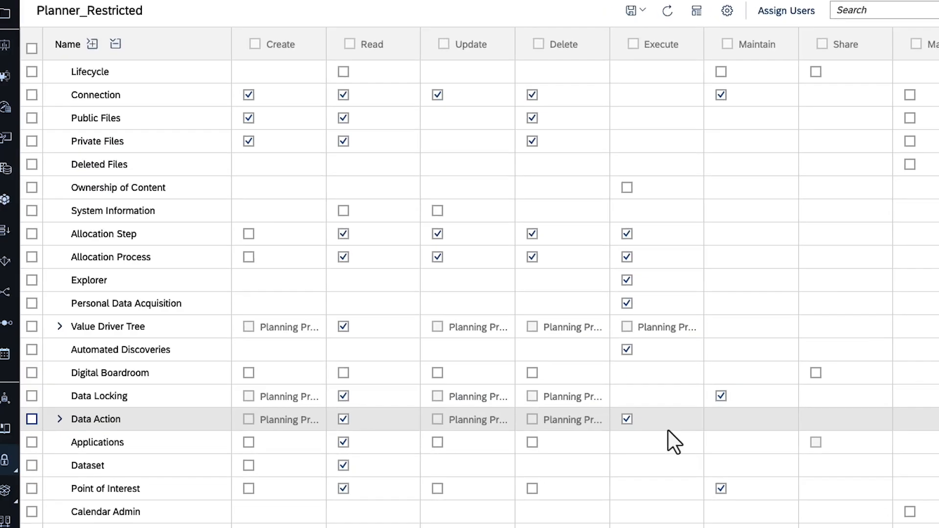
click(3, 460)
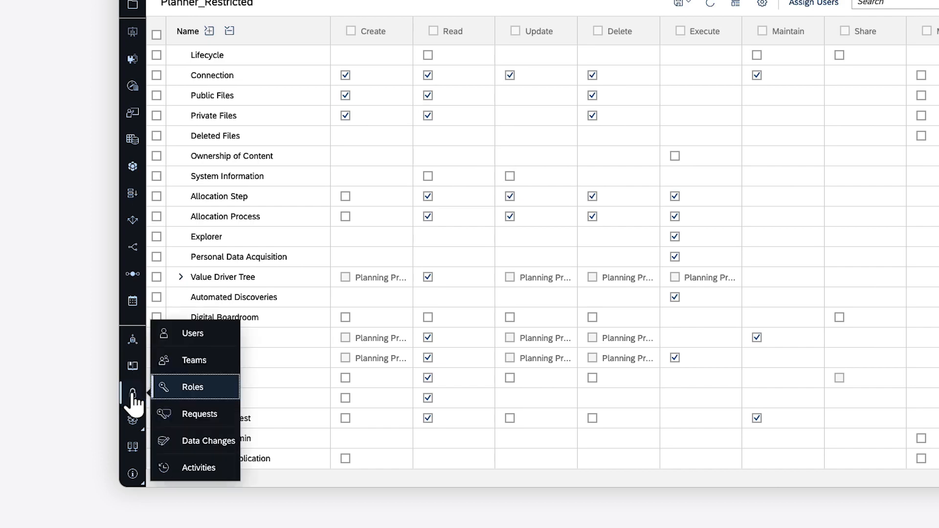
On the Users page, add a new user with ID, first, last and display names, and work e-mail.
click(187, 335)
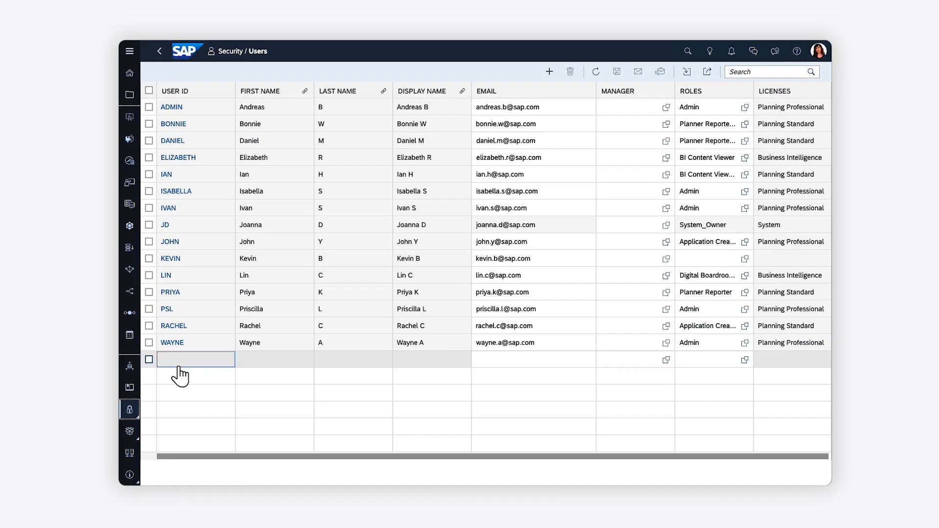
click(179, 365)
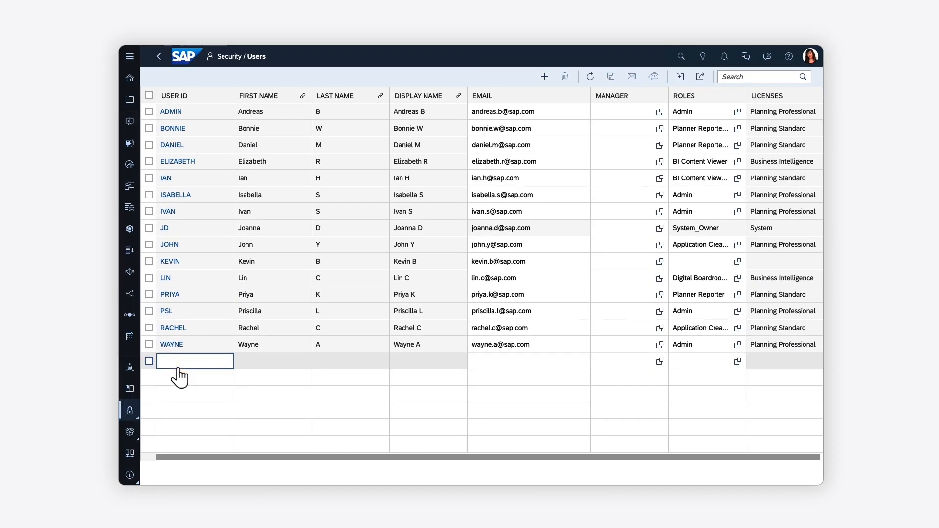
text(ISOBEL)
key(Tab)
text(Isobel)
key(Tab)
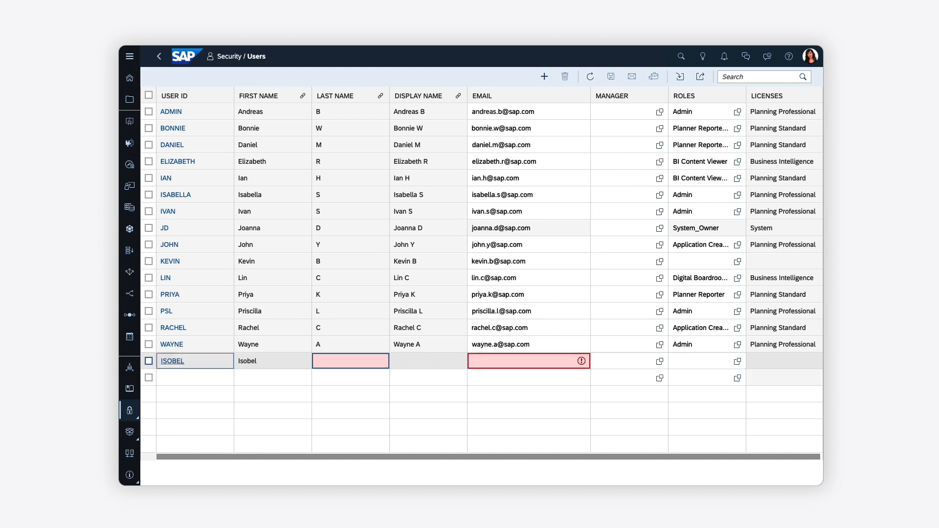
text(J)
key(Tab)
text(Isobel J)
key(Tab)
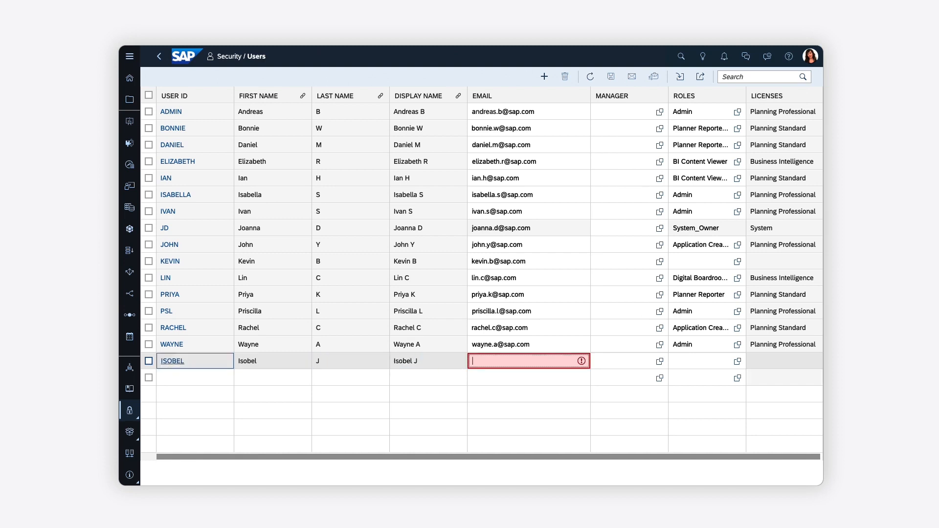
key(Tab)
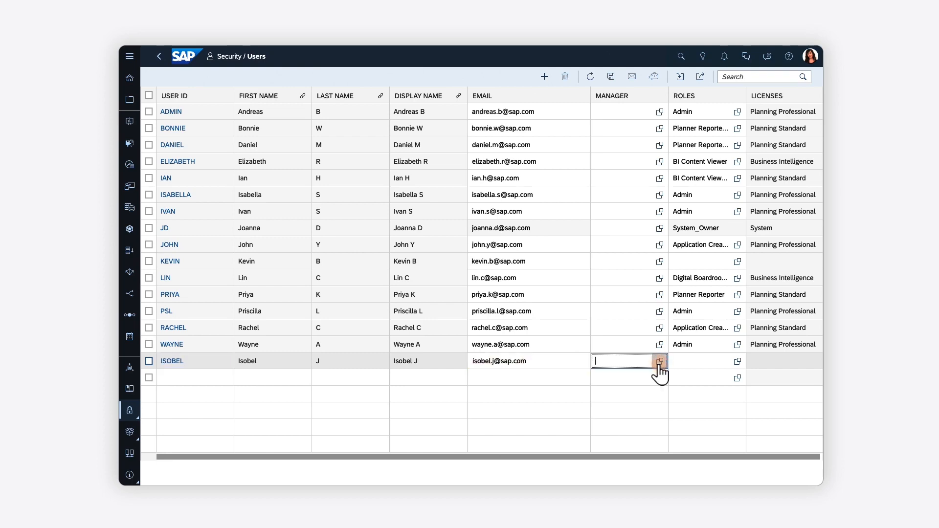
click(659, 361)
Pick the new user's manager from the user list.
click(642, 366)
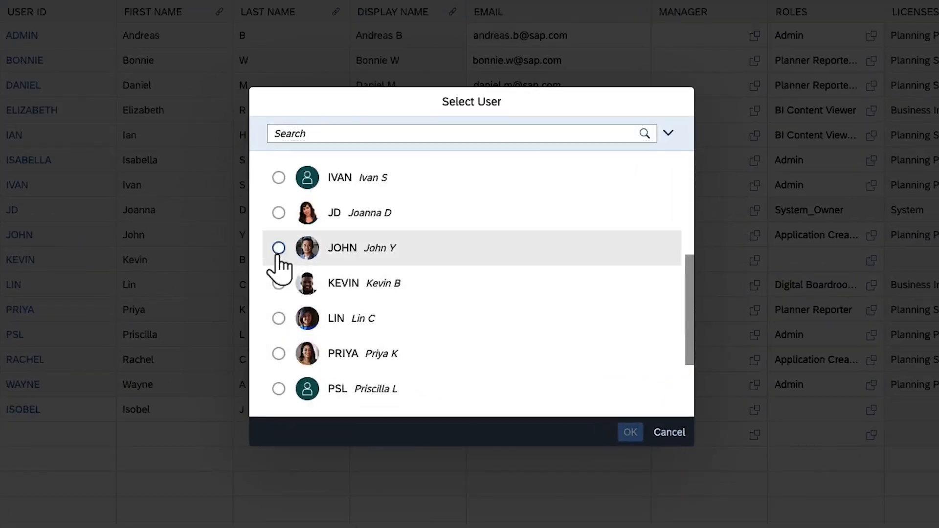
click(278, 248)
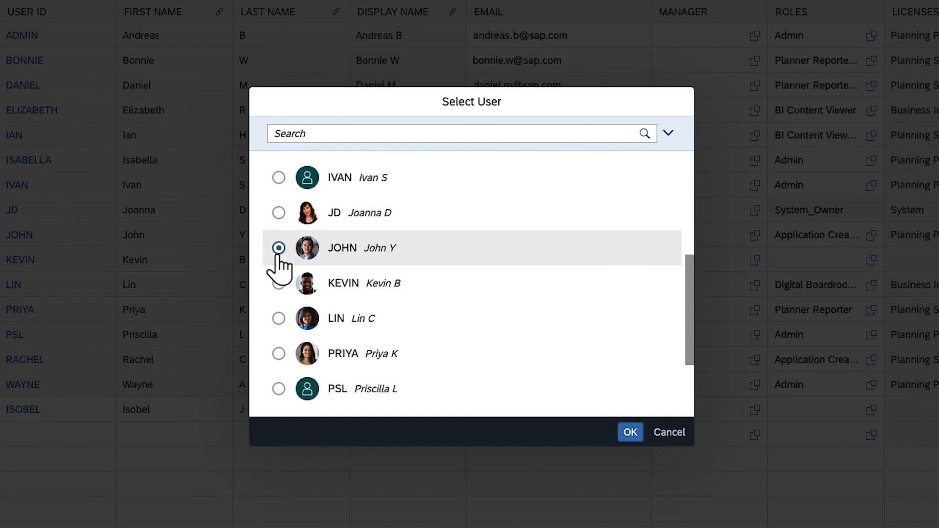
click(630, 433)
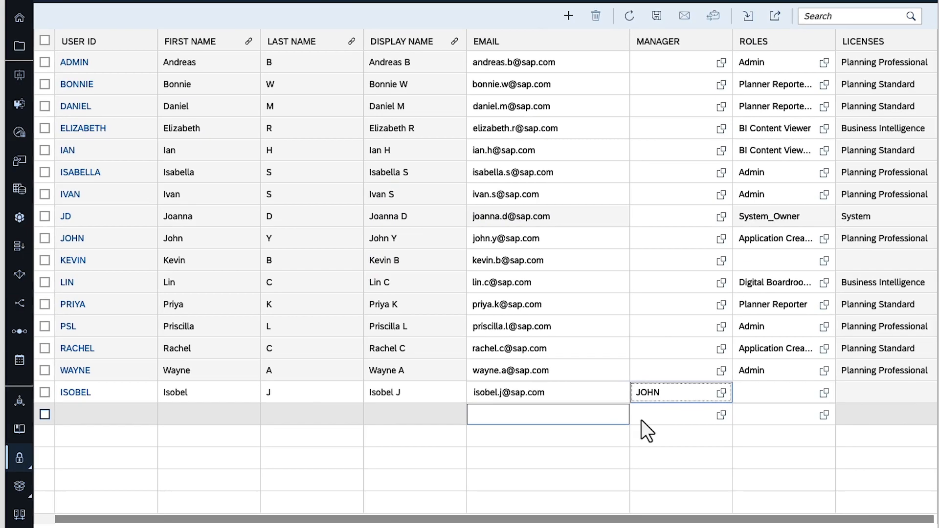
Assign the Planner_Restricted role to the new user.
click(824, 393)
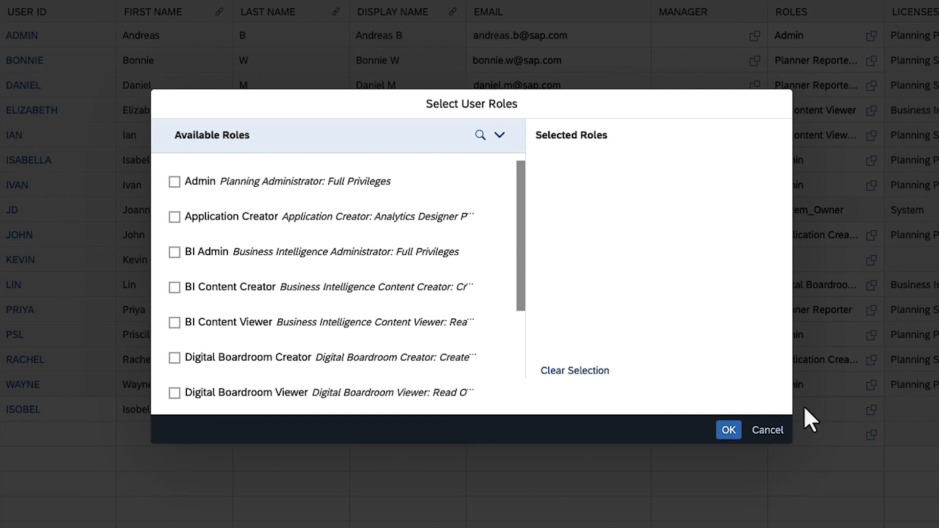
click(517, 375)
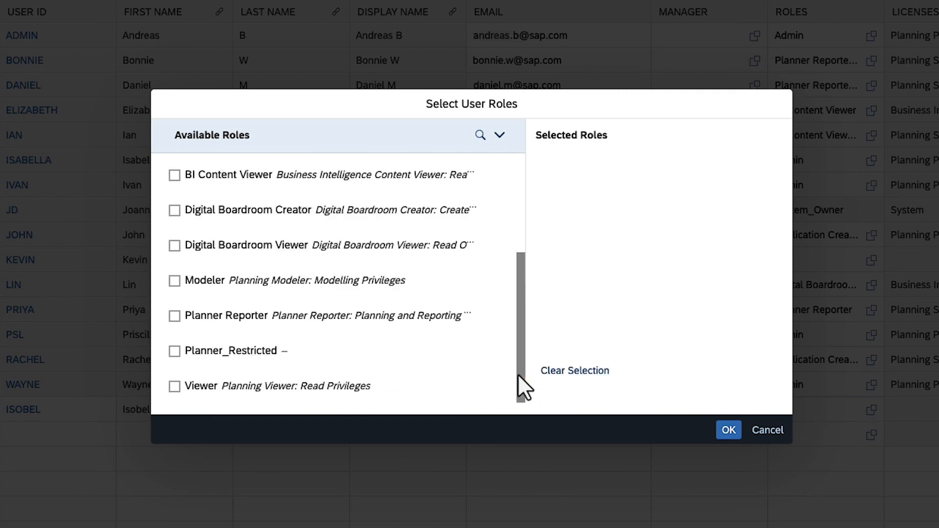
click(175, 351)
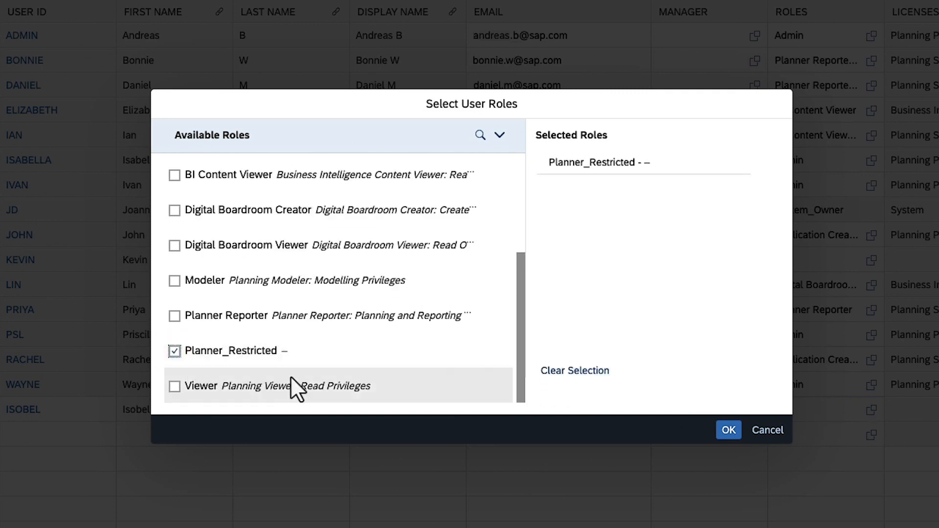
click(728, 430)
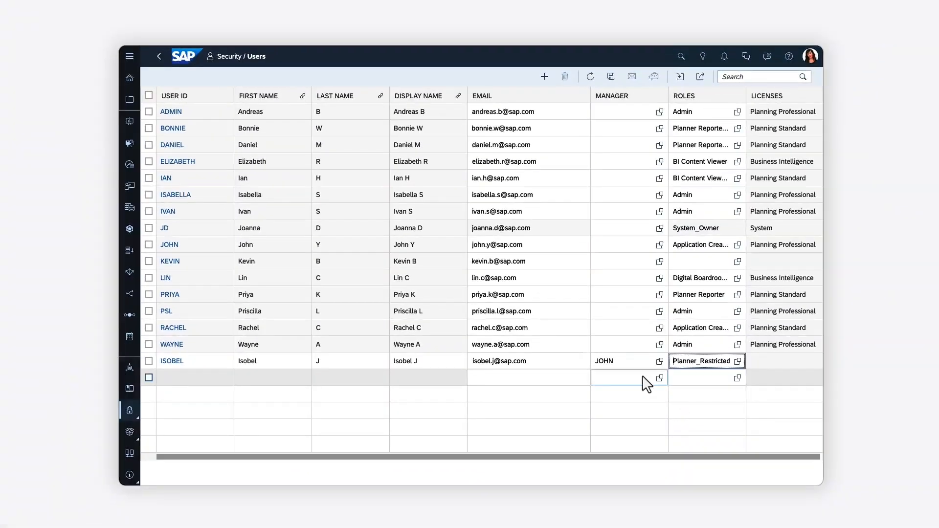
Save the new user and go to the Security Teams page.
click(611, 78)
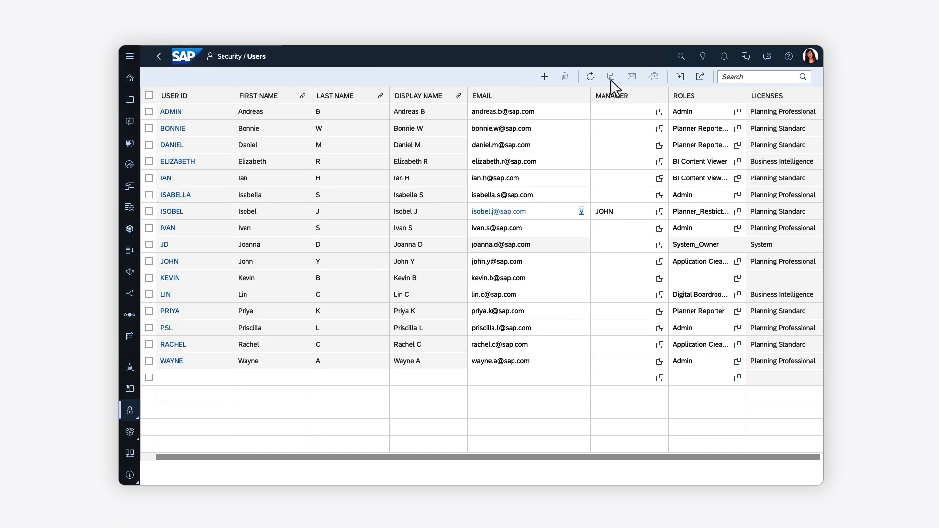
click(129, 413)
click(179, 386)
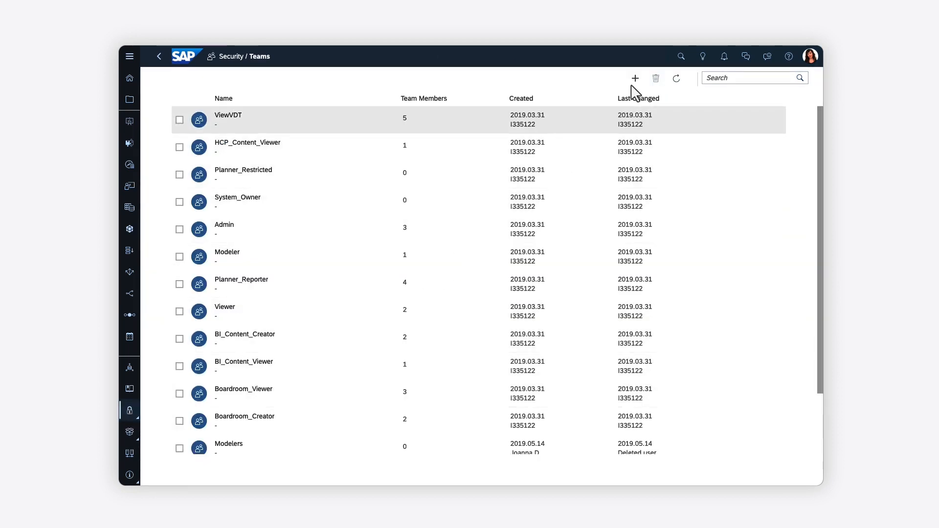
Start a new team named Finance with the description 'Financial planning team'.
click(635, 79)
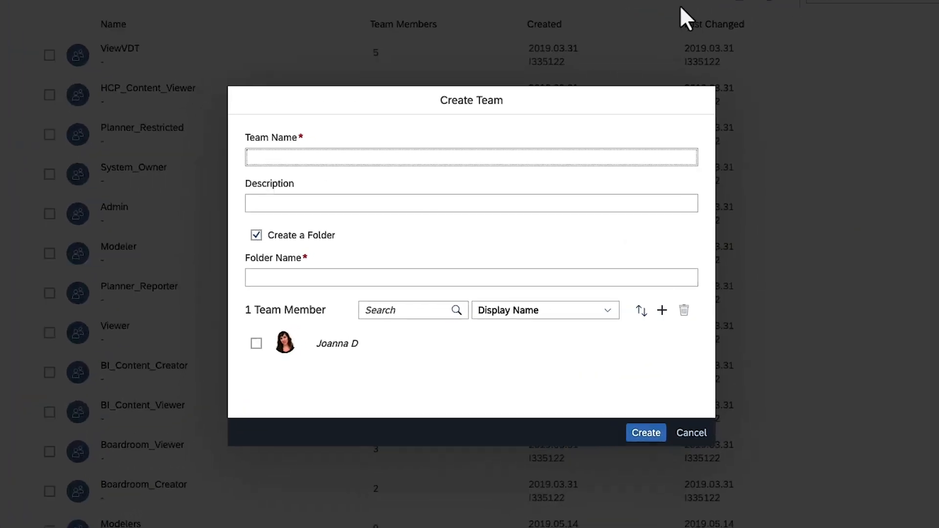
text(Finance)
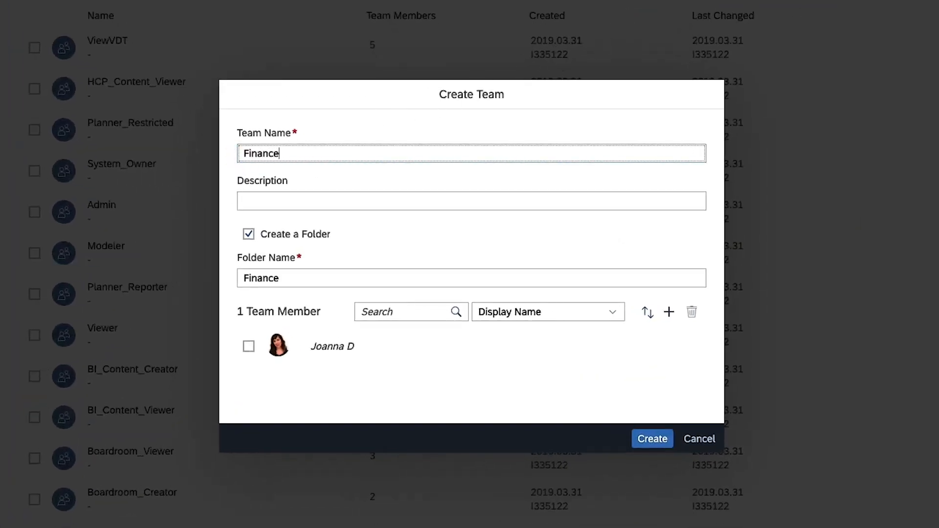
key(Tab)
text(Fina)
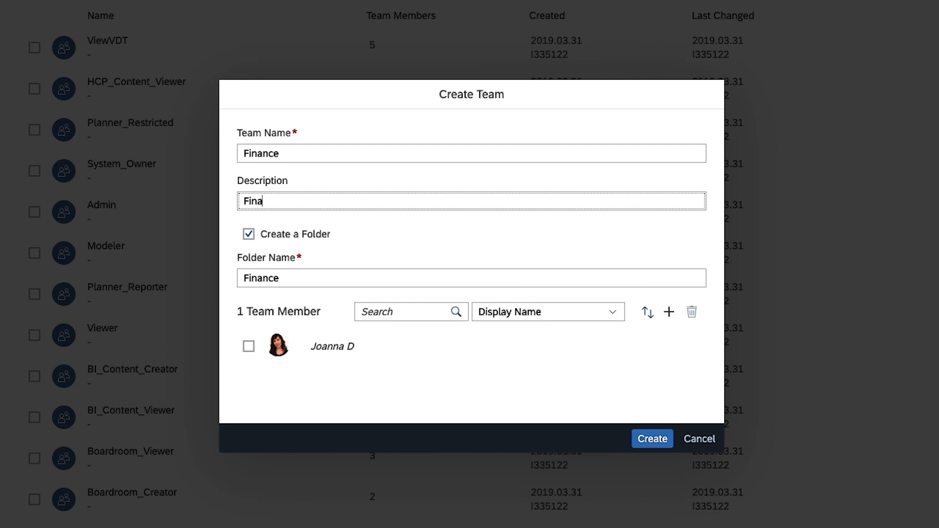
text(ncial planning team)
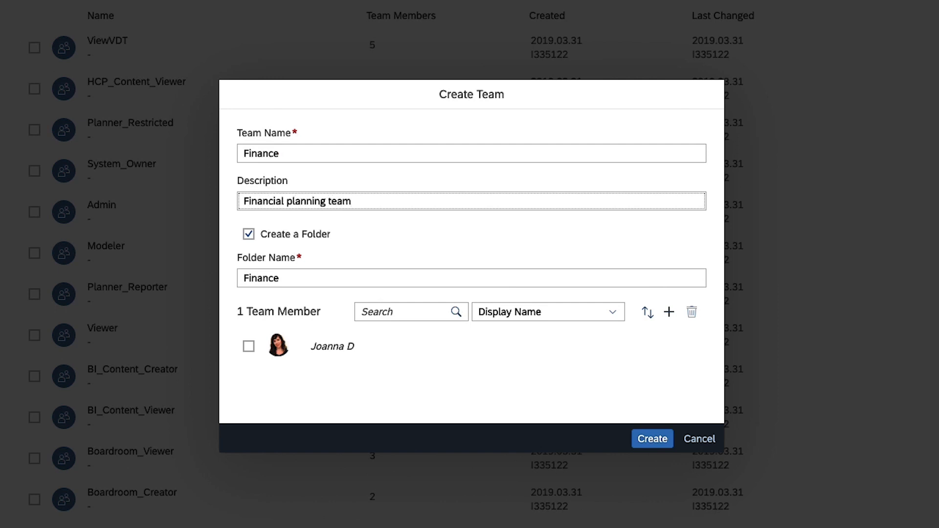
Add five members including the newly created user, then create the Finance team.
click(668, 312)
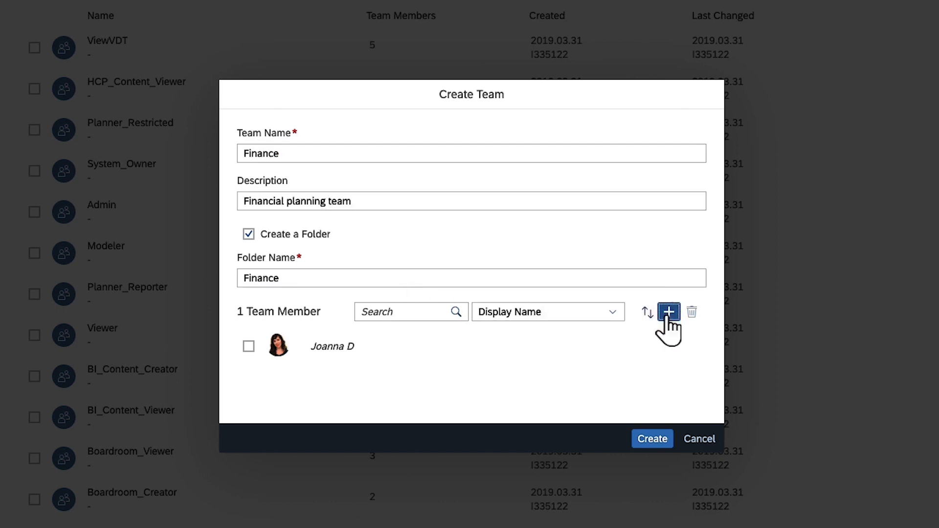
click(174, 216)
click(175, 250)
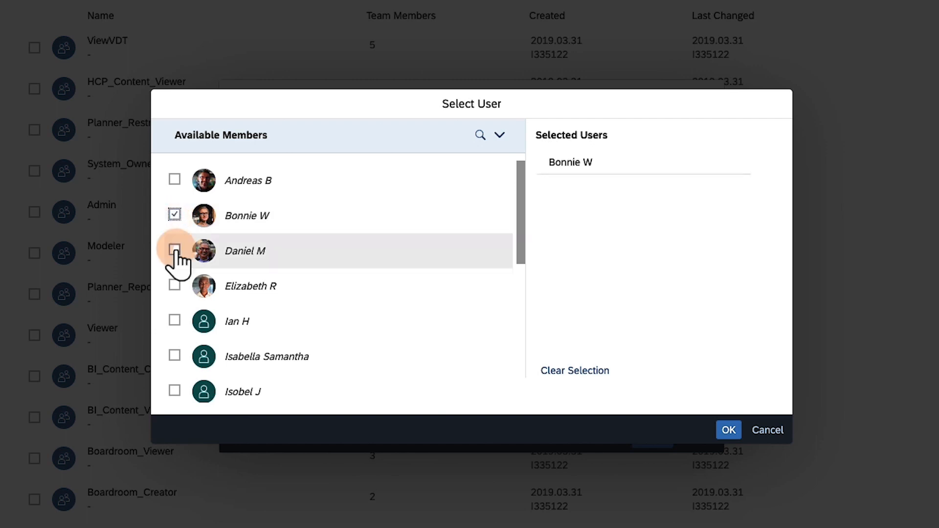
click(174, 390)
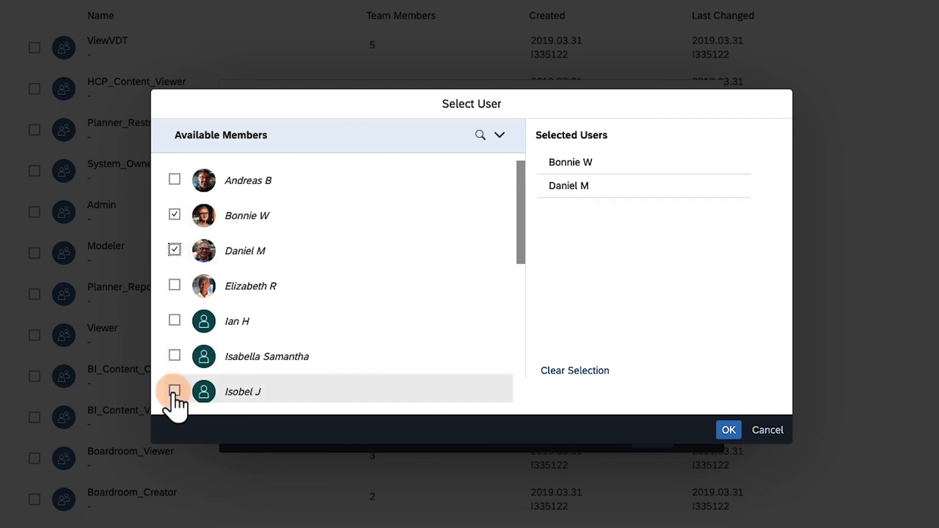
click(522, 372)
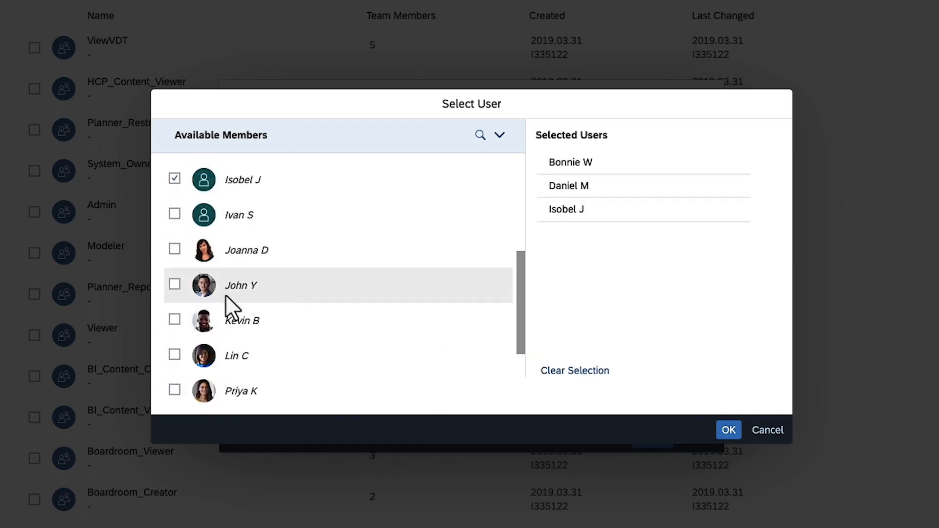
click(175, 284)
click(727, 432)
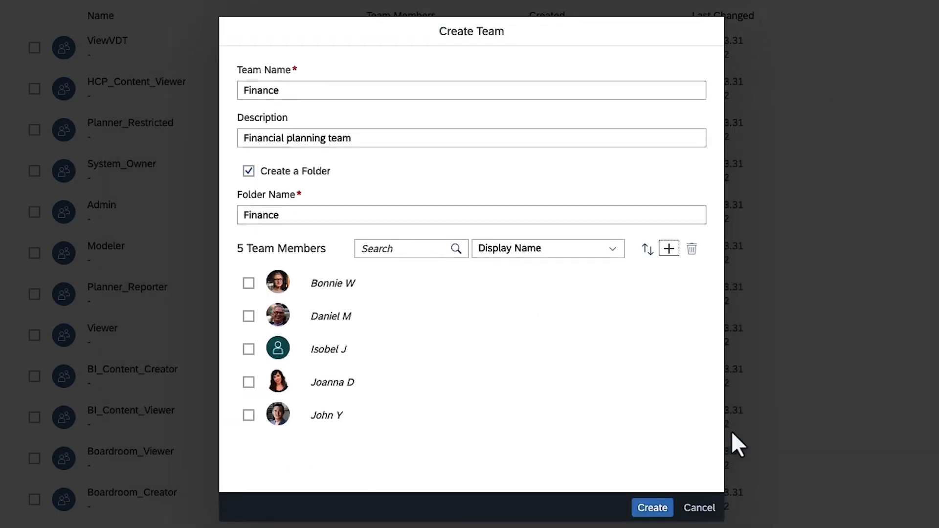
click(656, 506)
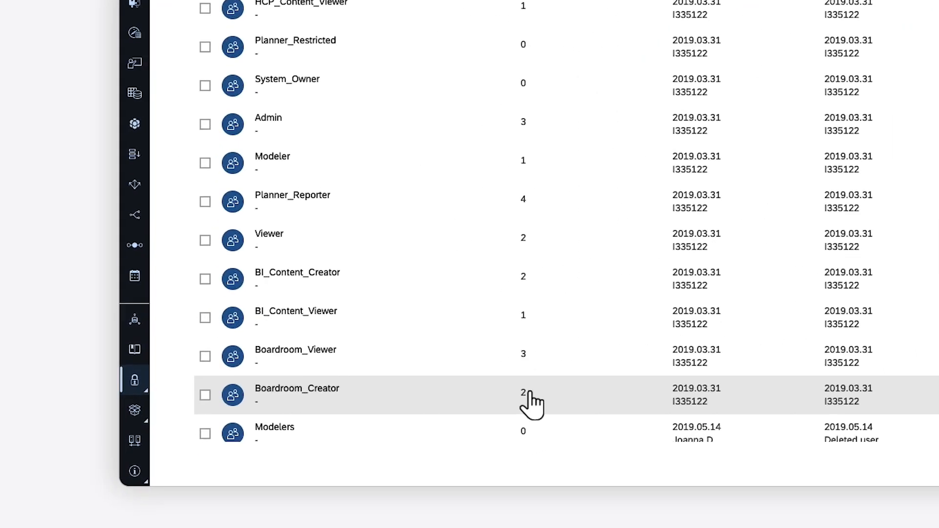
As the new user, open the profile menu on Home to reveal the Request Roles option.
click(135, 380)
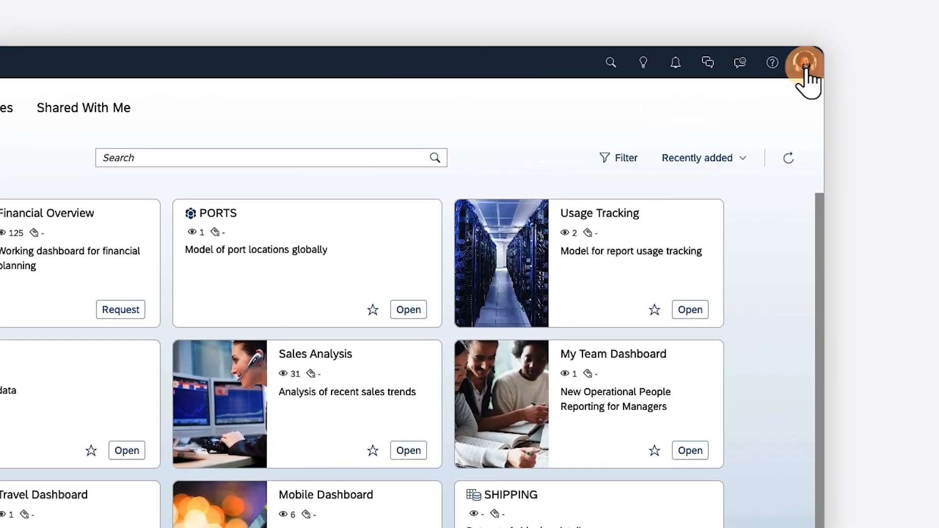
click(805, 69)
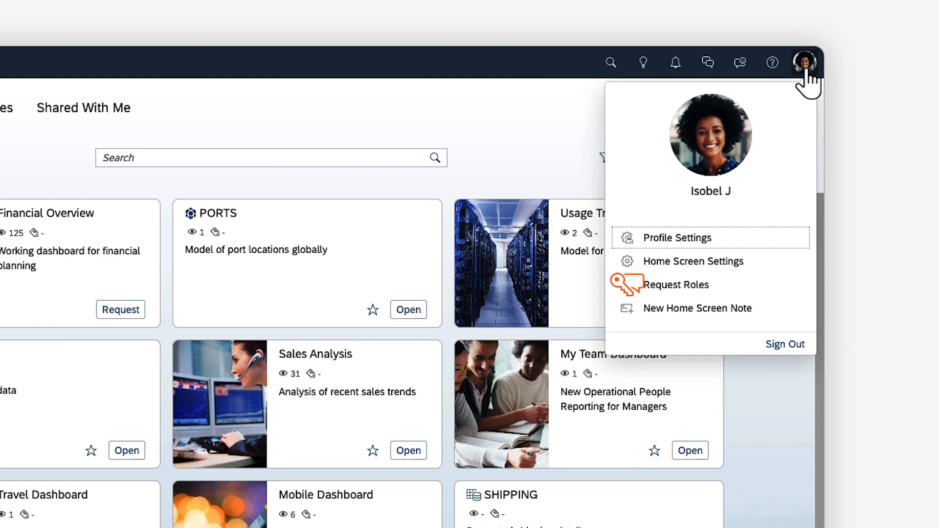